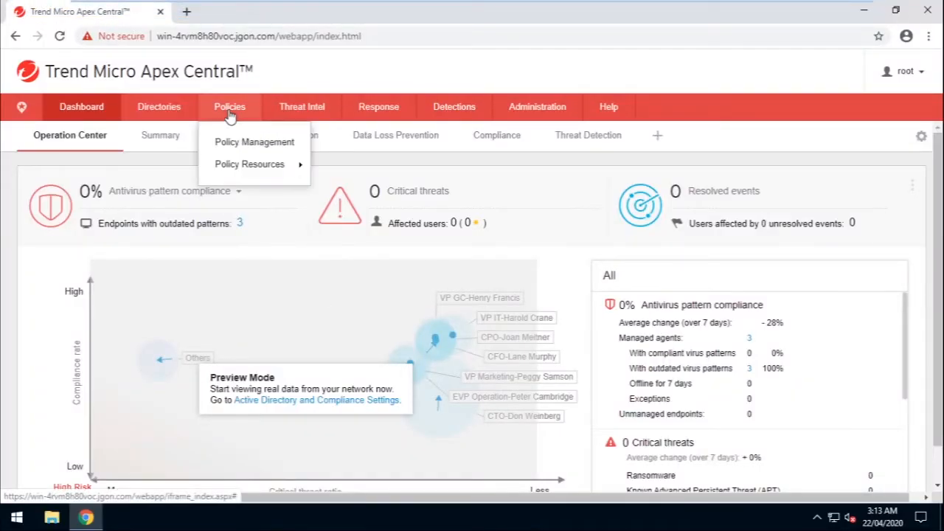
Open Test Policy for editing from Policies > Policy Management
click(254, 141)
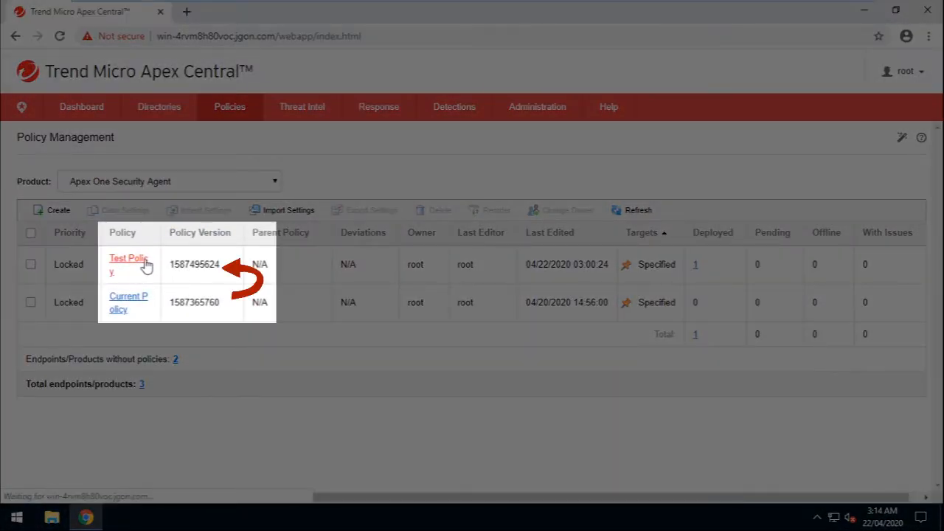
click(129, 260)
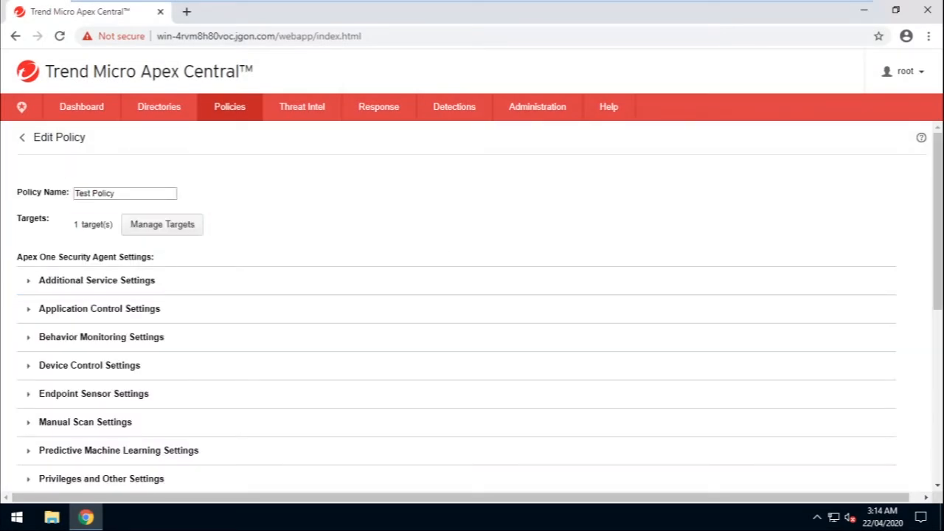
Under Additional Service Settings, uncheck Suspicious Connection Service for Windows desktops and Windows Server
click(29, 280)
scroll(28, 288, down, 6)
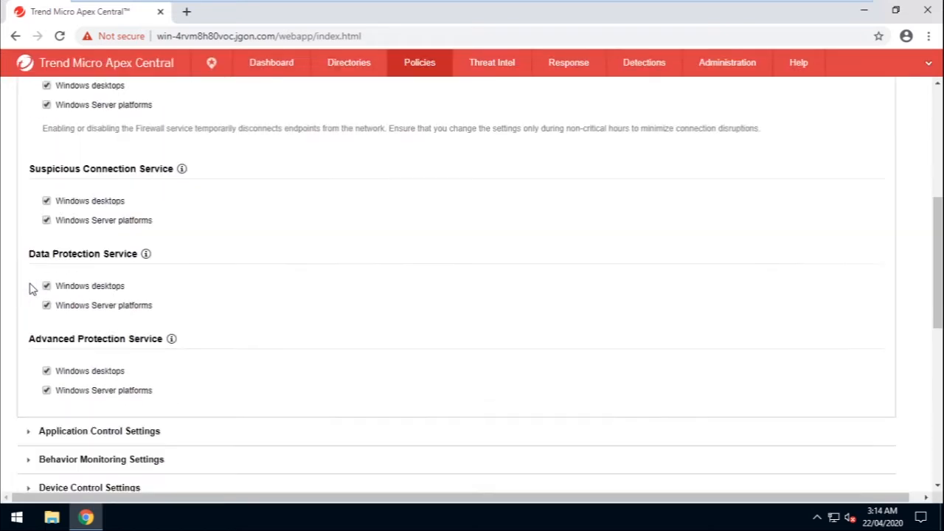
click(46, 202)
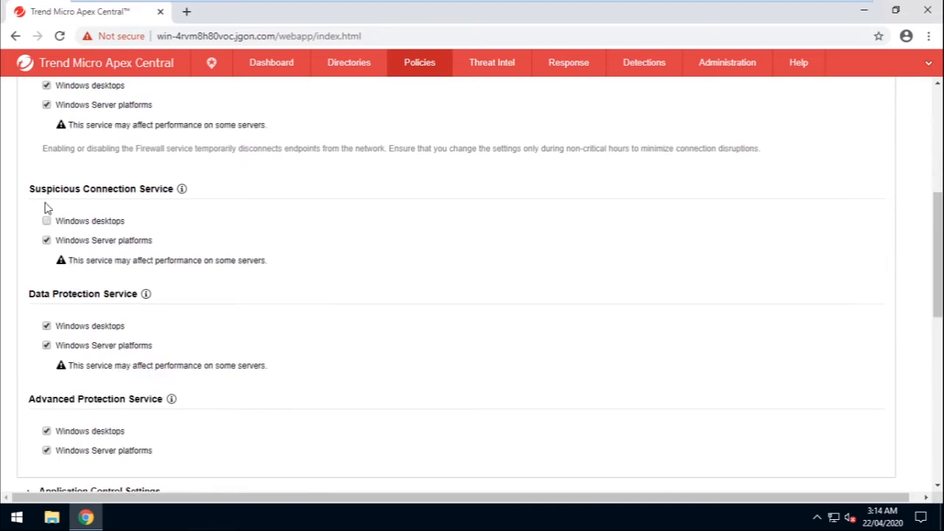
click(47, 240)
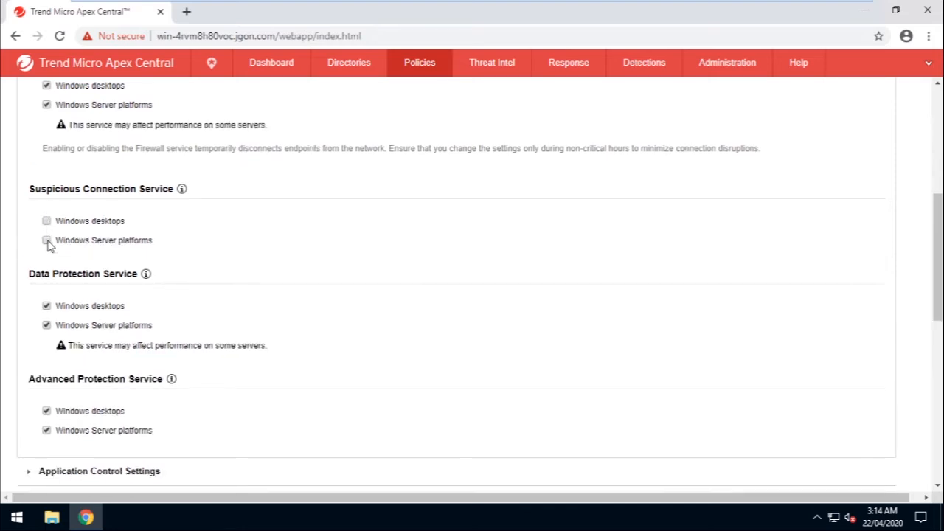
scroll(46, 244, down, 5)
scroll(46, 245, down, 5)
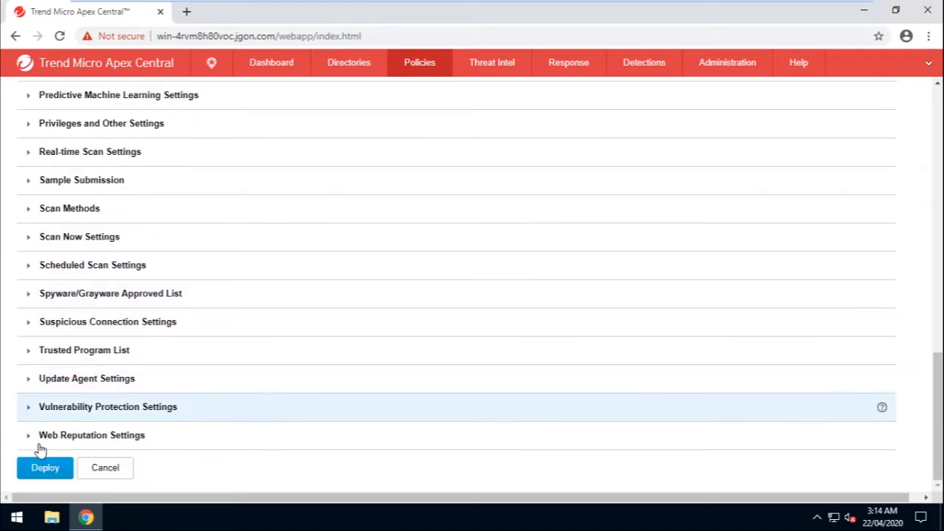
Deploy the updated Test Policy to its target endpoint
click(44, 468)
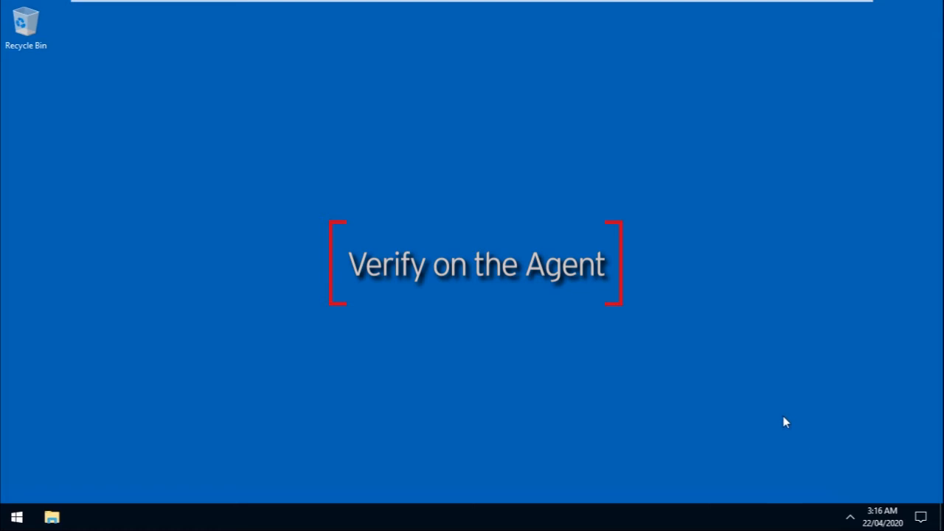
Bring up the agent's component status list from the system tray showing Suspicious Connection Service Off
click(848, 518)
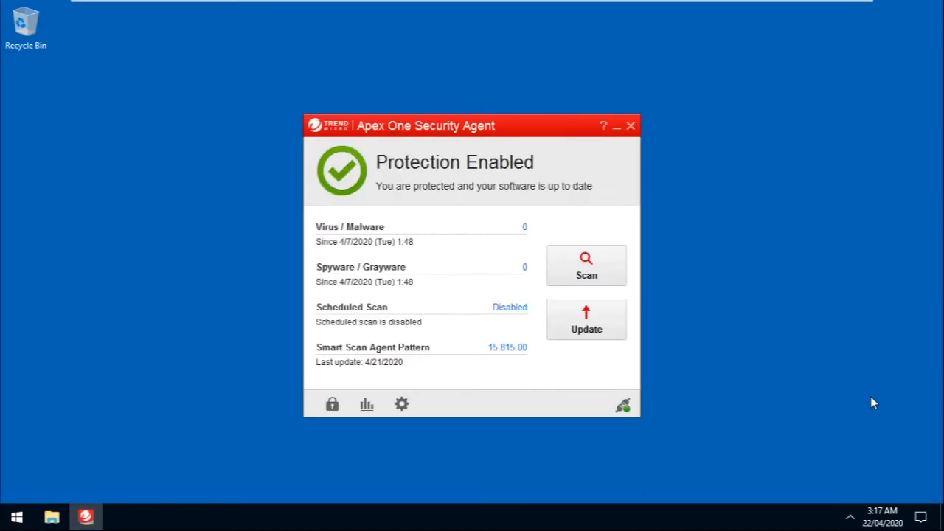
click(624, 404)
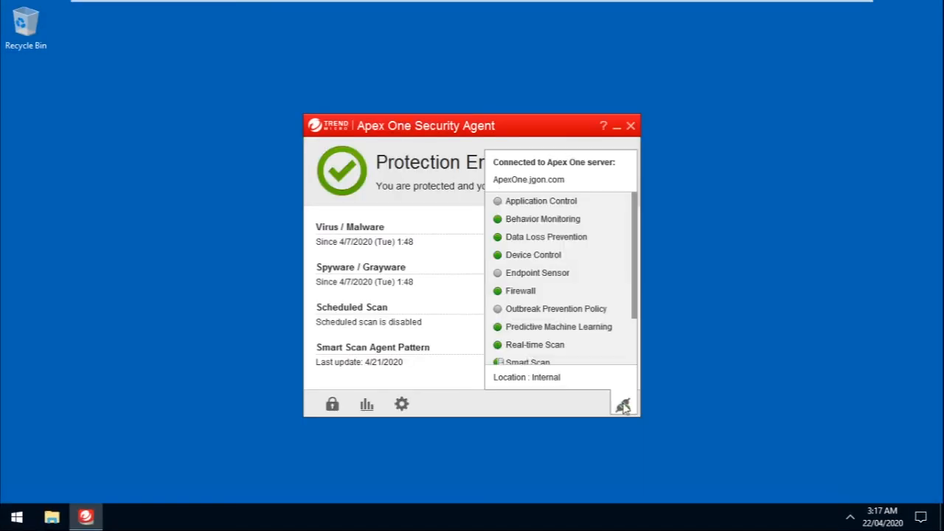
scroll(589, 343, down, 2)
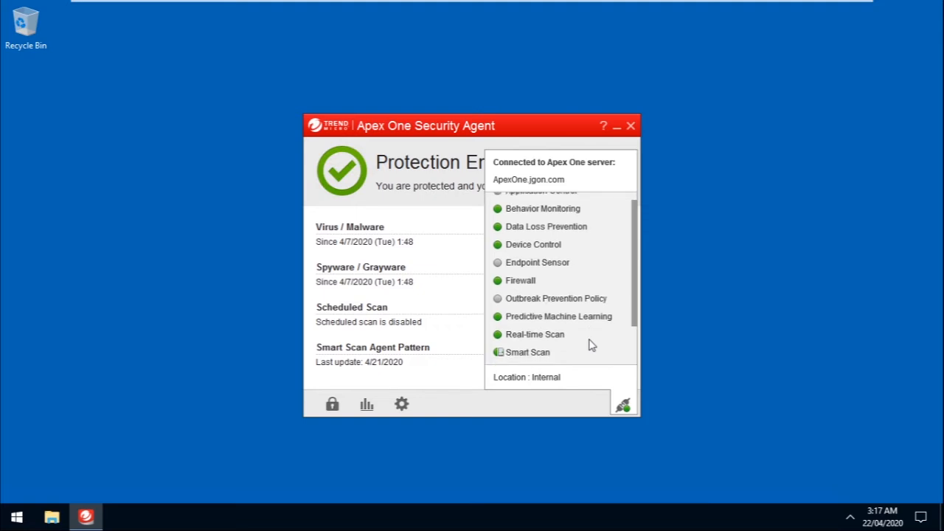
scroll(590, 342, down, 1)
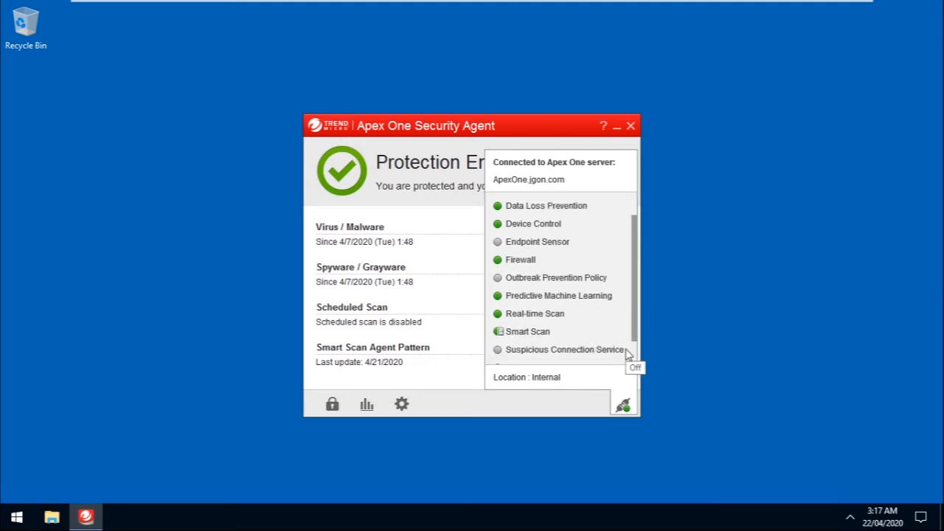
Dismiss the status popup and show Component Versions listing Apex Central policy as Test Policy
click(483, 345)
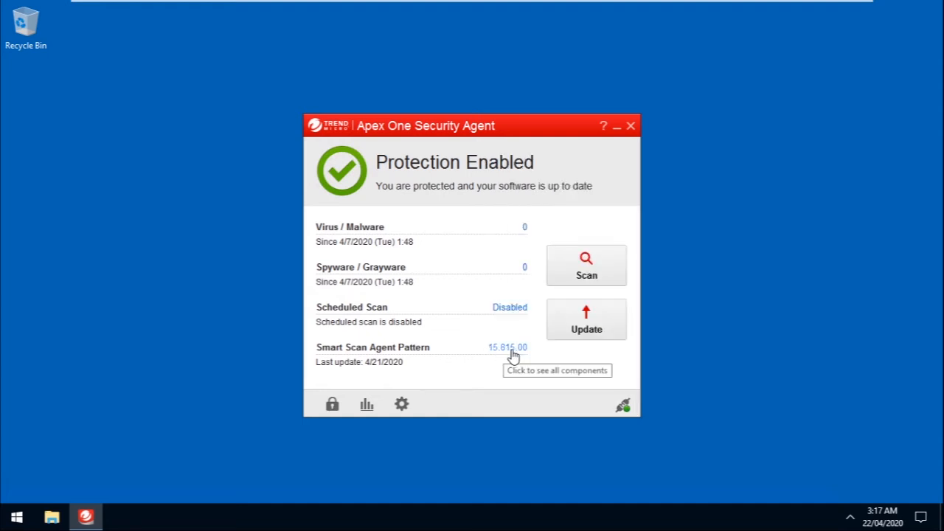
click(513, 350)
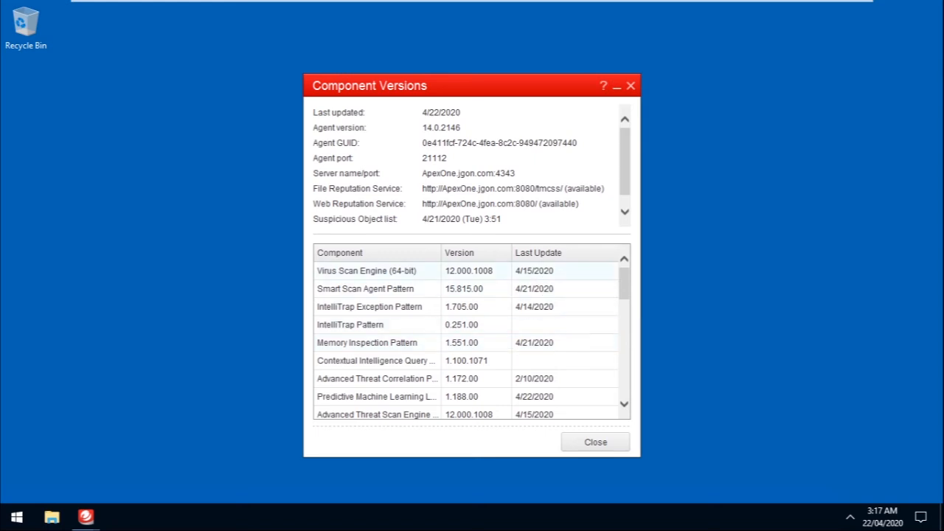
scroll(555, 225, down, 1)
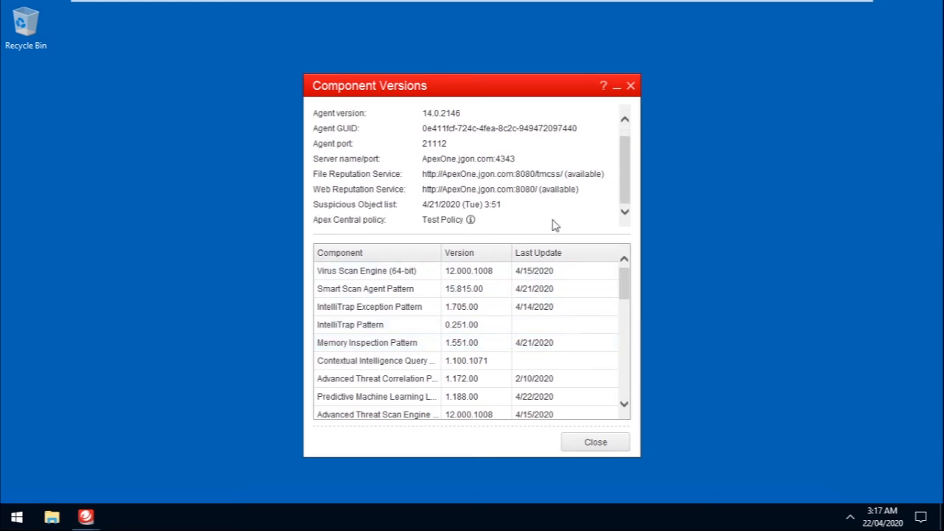